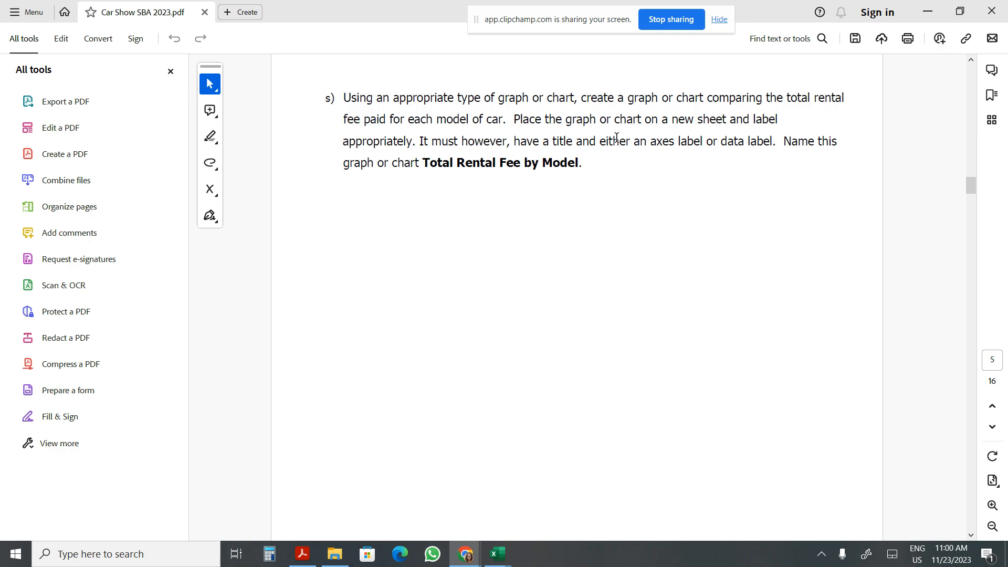
Highlight the title and label requirements in the PDF question, and switch to the demonstration.xlsx workbook in Excel.
left_click_drag(539, 142, 772, 142)
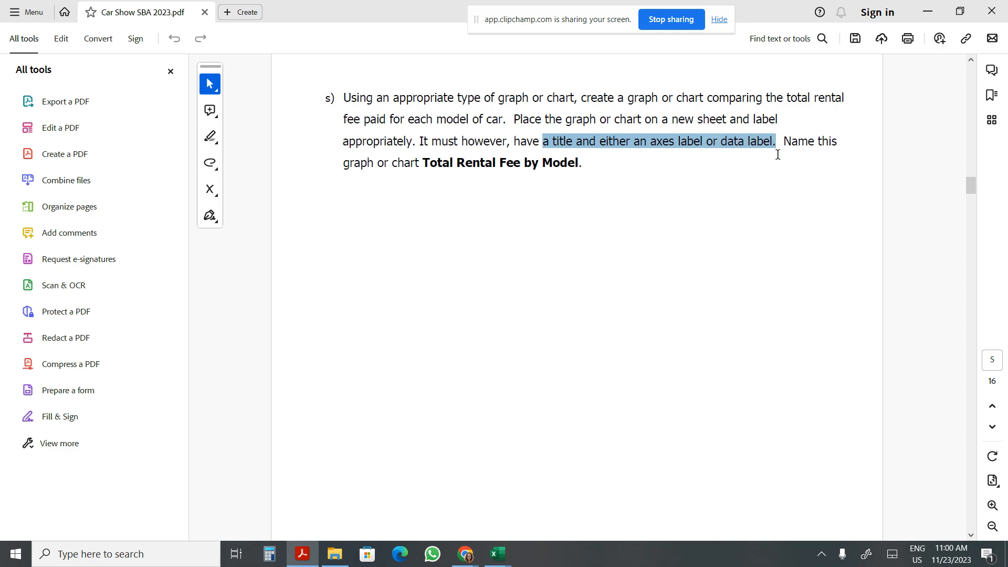
left_click_drag(778, 155, 706, 160)
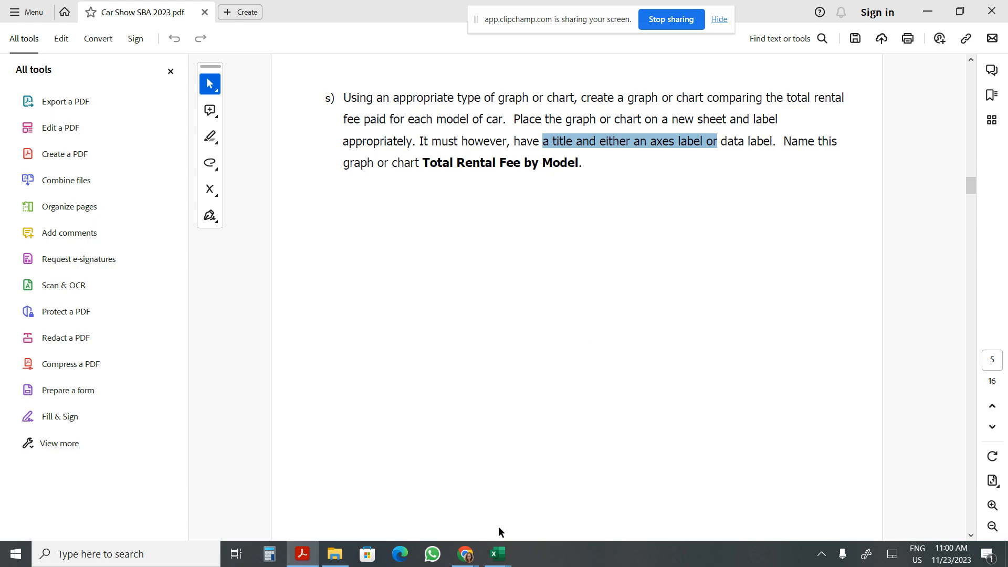
left_click(498, 556)
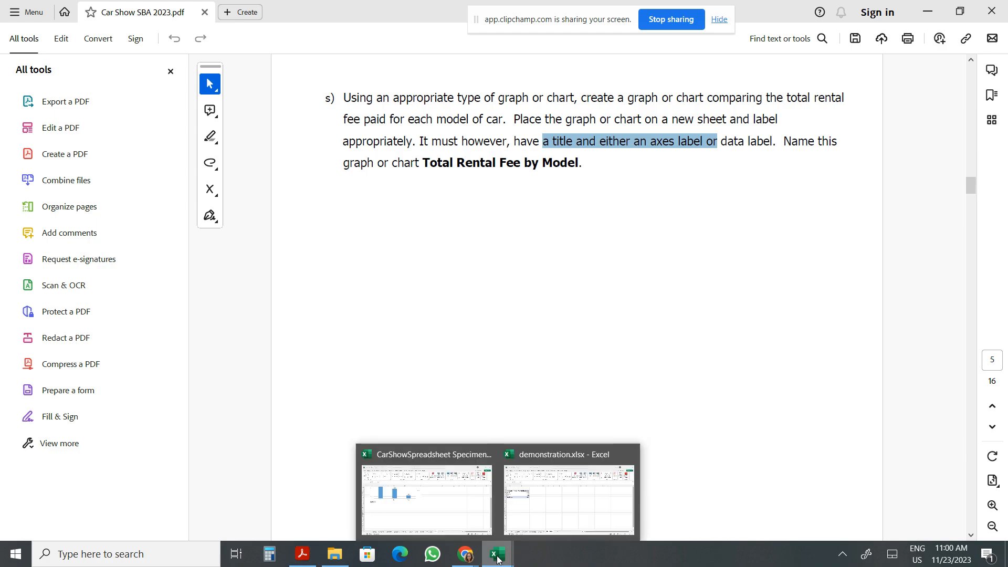
left_click(549, 510)
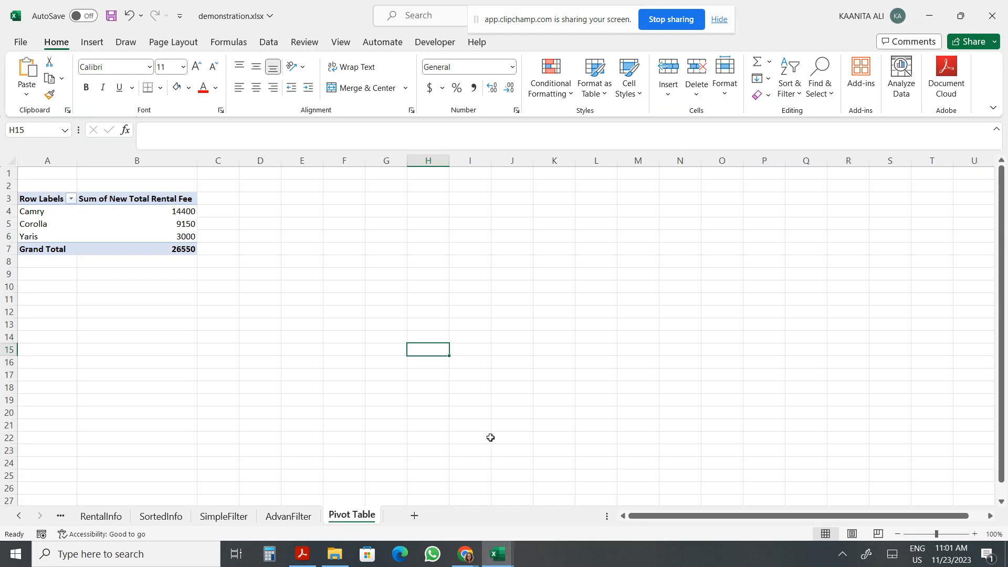
left_click(338, 250)
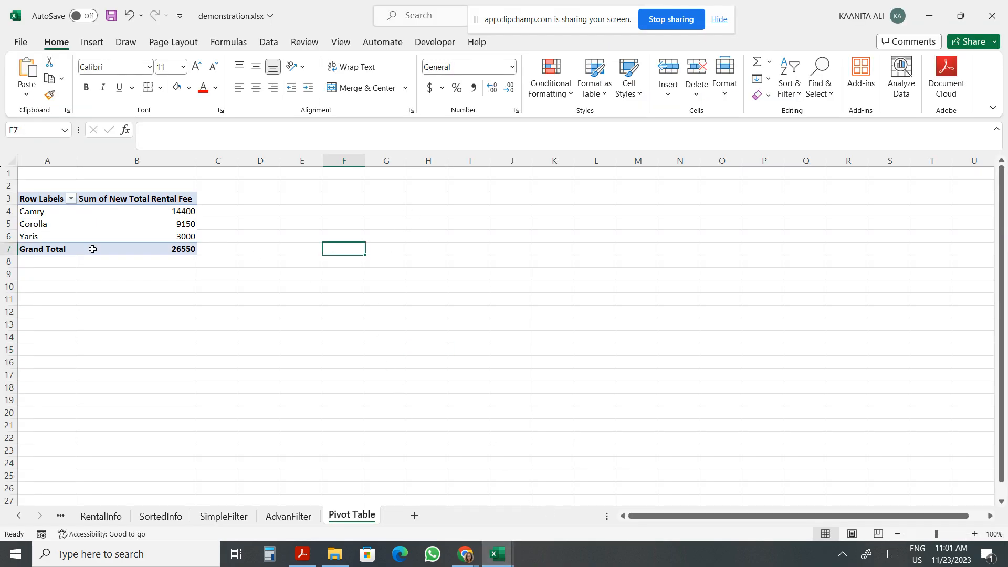
Add a new worksheet after the Pivot Table sheet and rename it Chart.
left_click(415, 516)
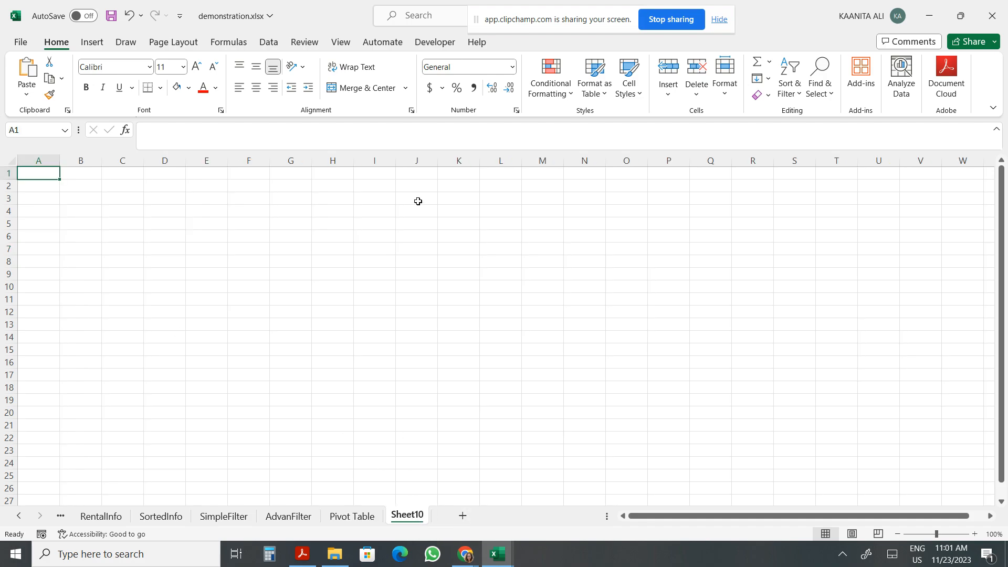
mouse_move(496, 553)
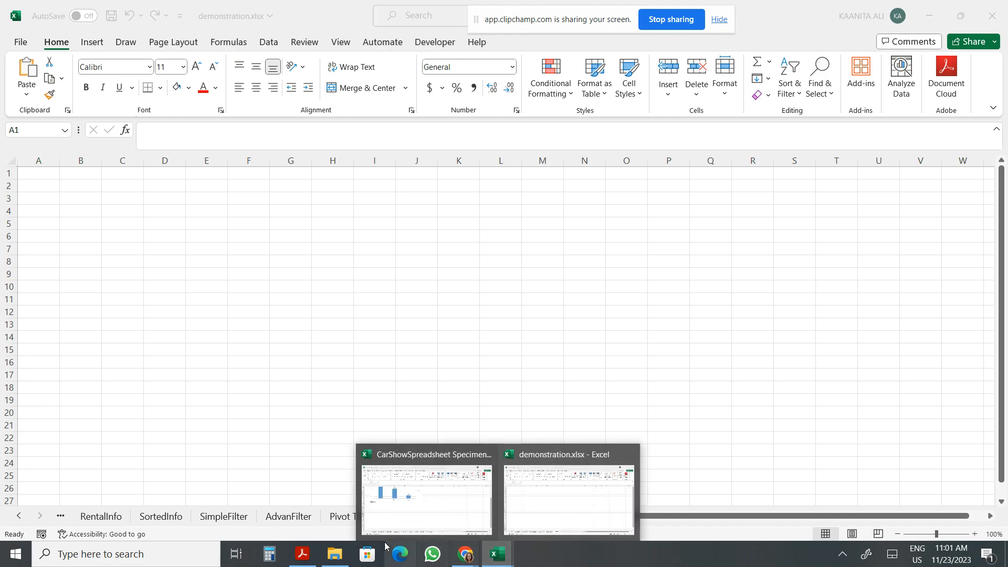
left_click(487, 512)
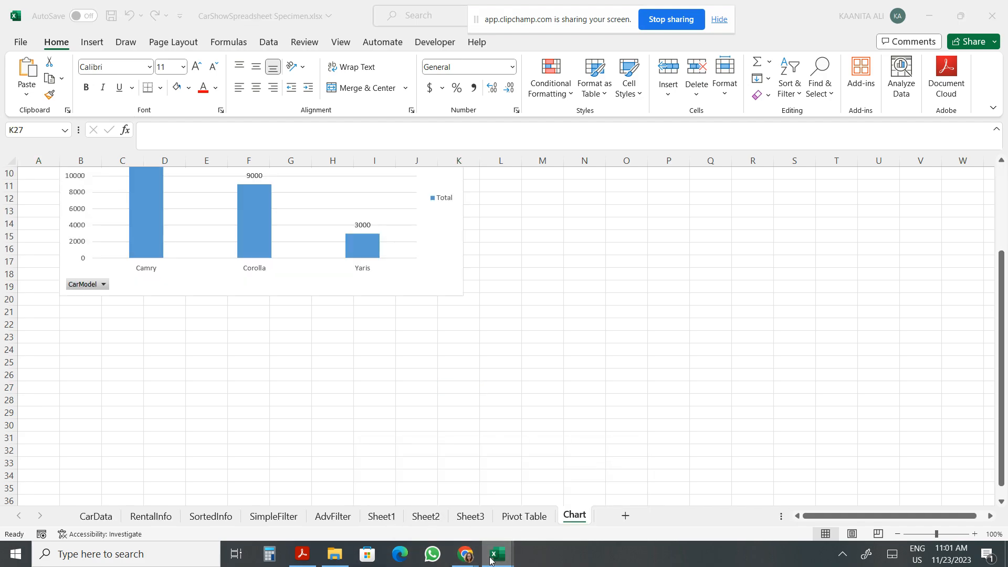
left_click(559, 520)
right_click(400, 520)
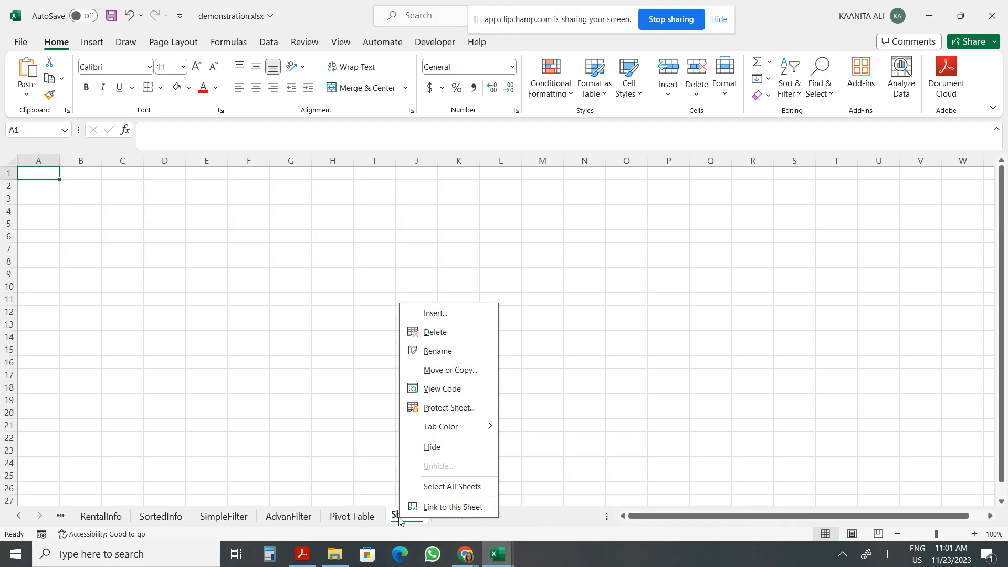
left_click(448, 347)
type("Chart")
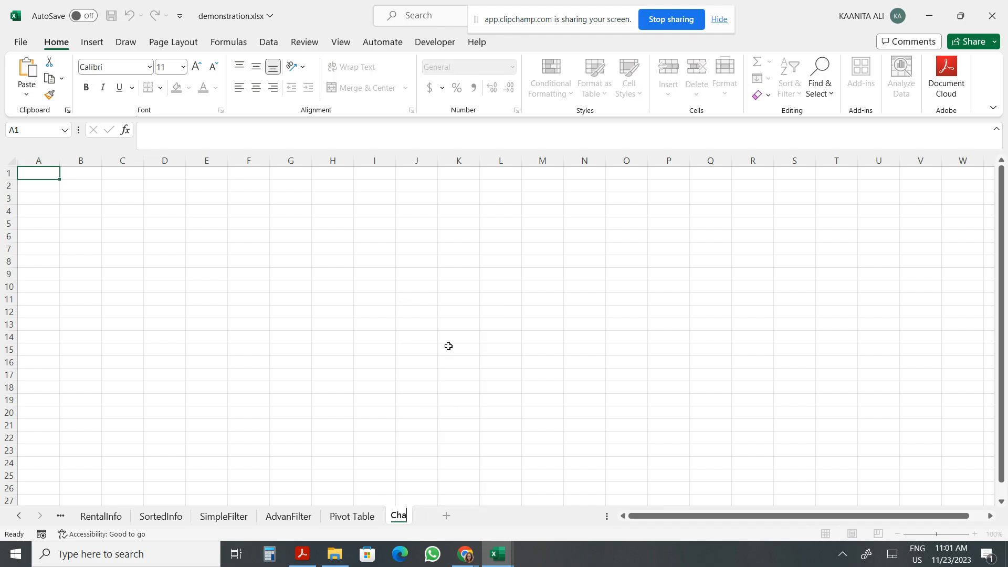
key("Return")
left_click(449, 346)
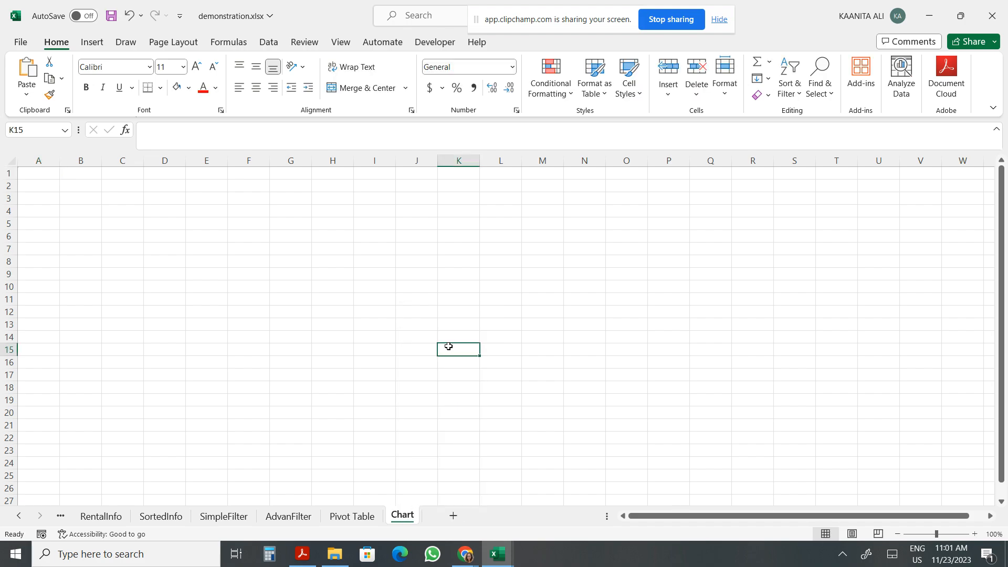
Insert an empty 2-D clustered column chart on the Chart sheet and place it over about C4:J18.
left_click(91, 43)
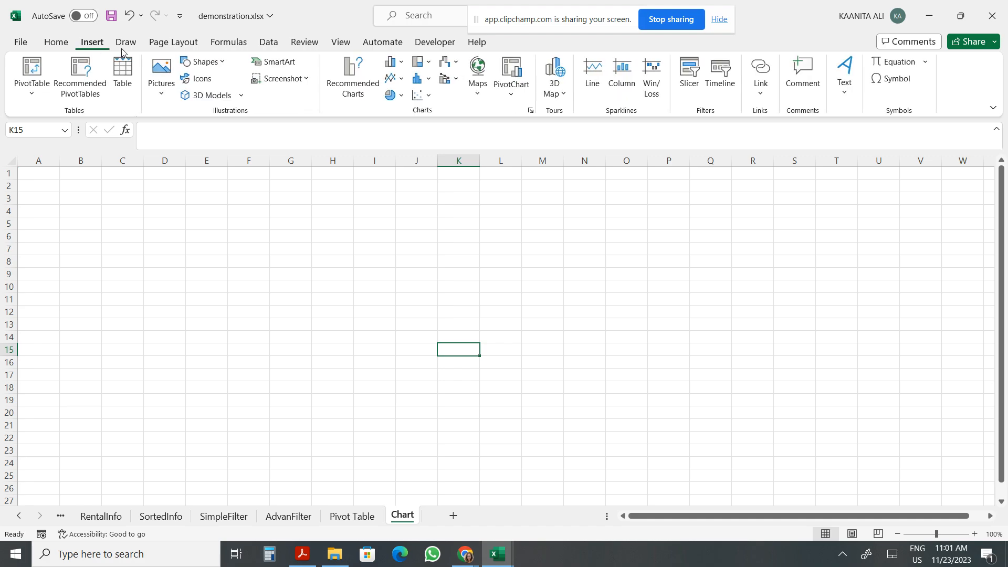
left_click(397, 62)
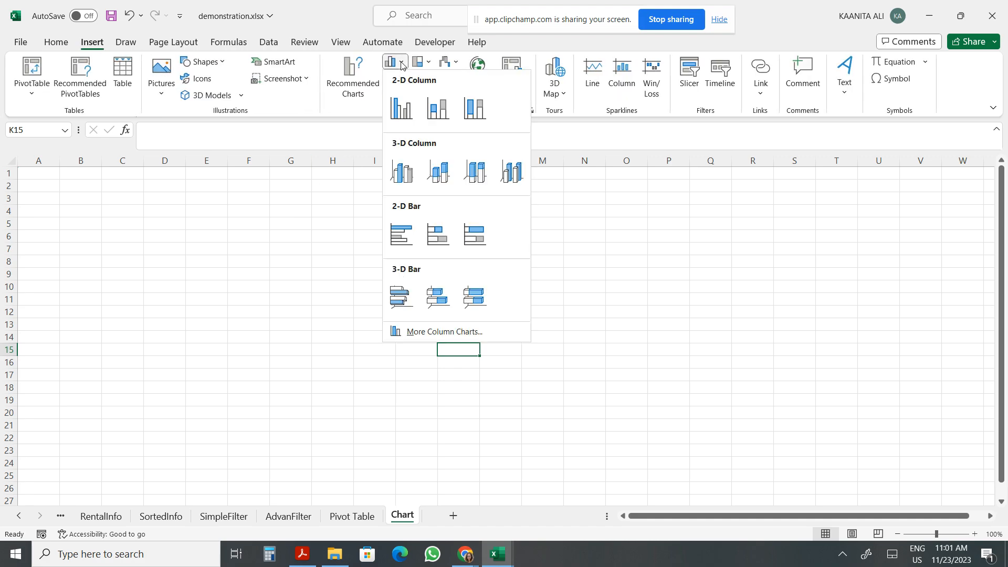
left_click(401, 109)
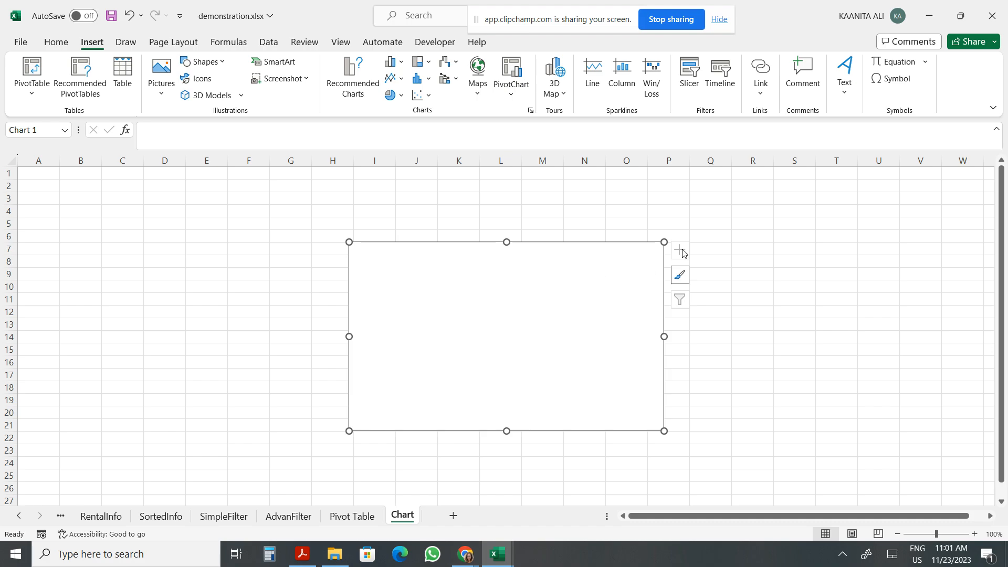
left_click_drag(579, 259, 345, 225)
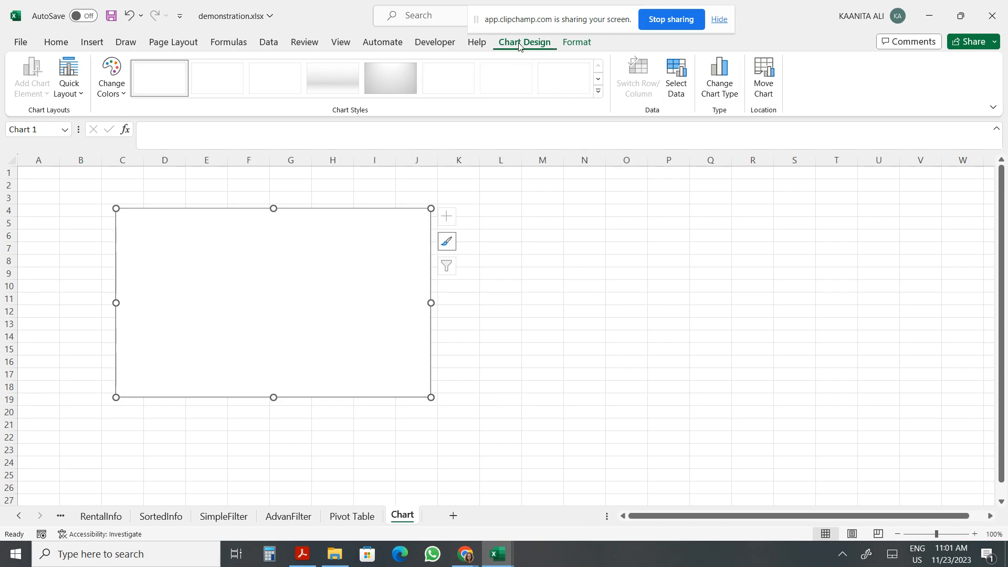
left_click_drag(315, 349, 316, 348)
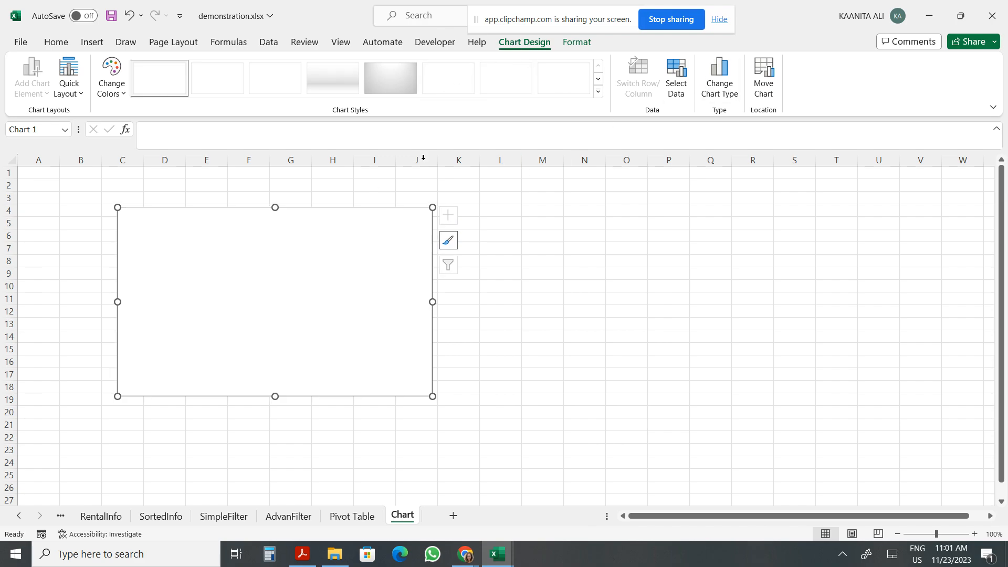
Set the chart's data range to A3:B6 on the Pivot Table sheet and close the PivotTable field list.
left_click(676, 90)
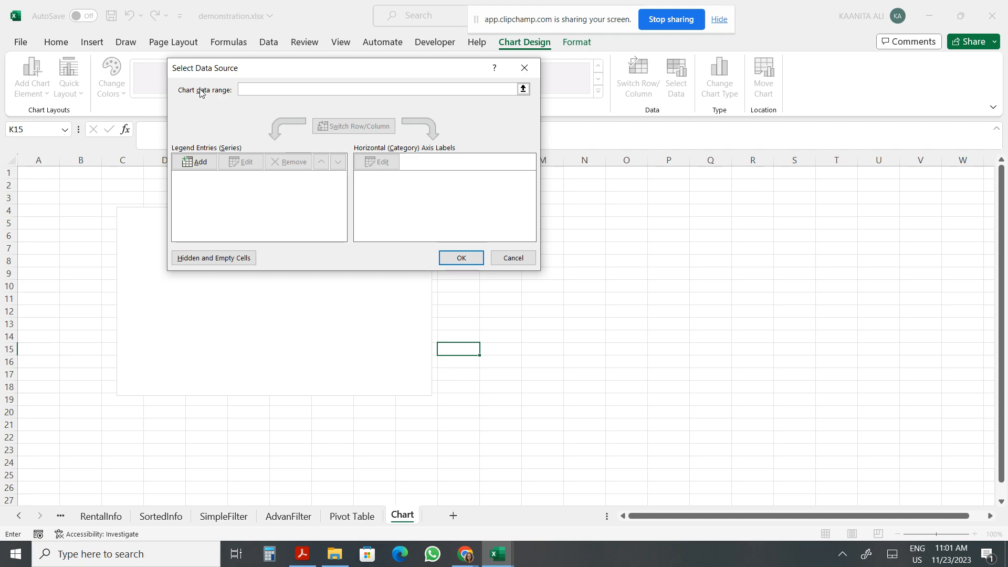
left_click(523, 89)
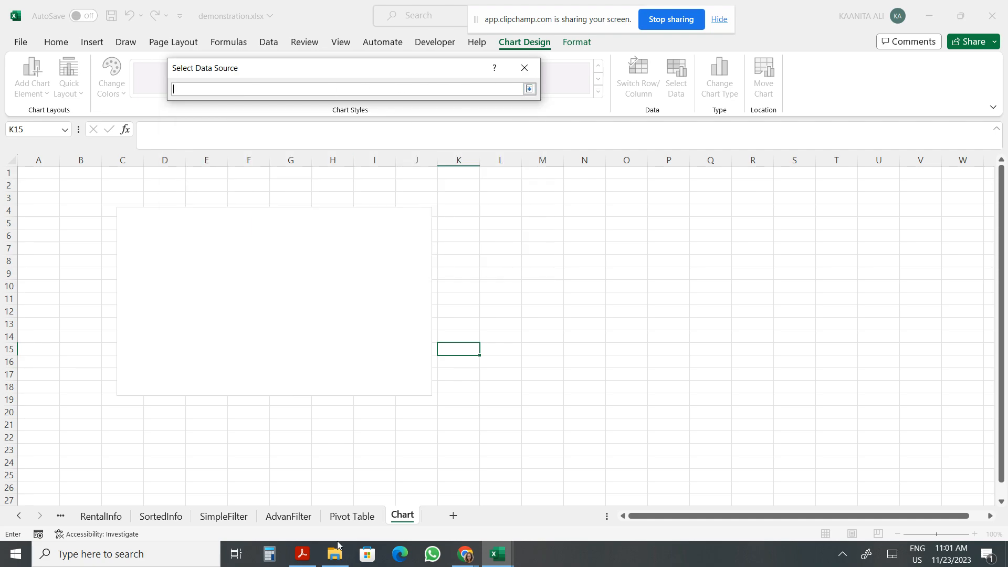
left_click(351, 517)
mouse_move(48, 197)
left_mouse_down()
mouse_move(72, 221)
mouse_move(118, 234)
left_mouse_up()
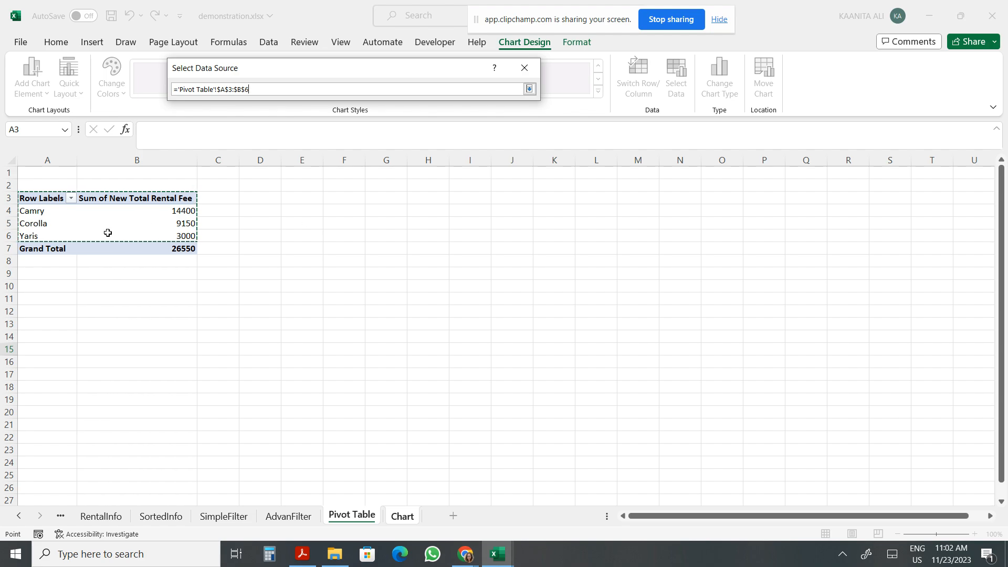
key("Return")
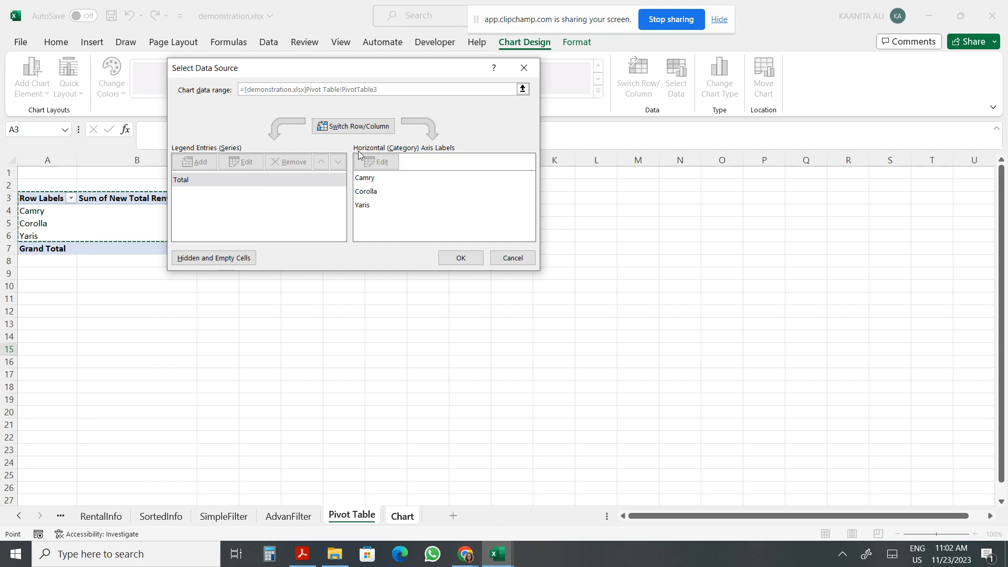
left_click(460, 259)
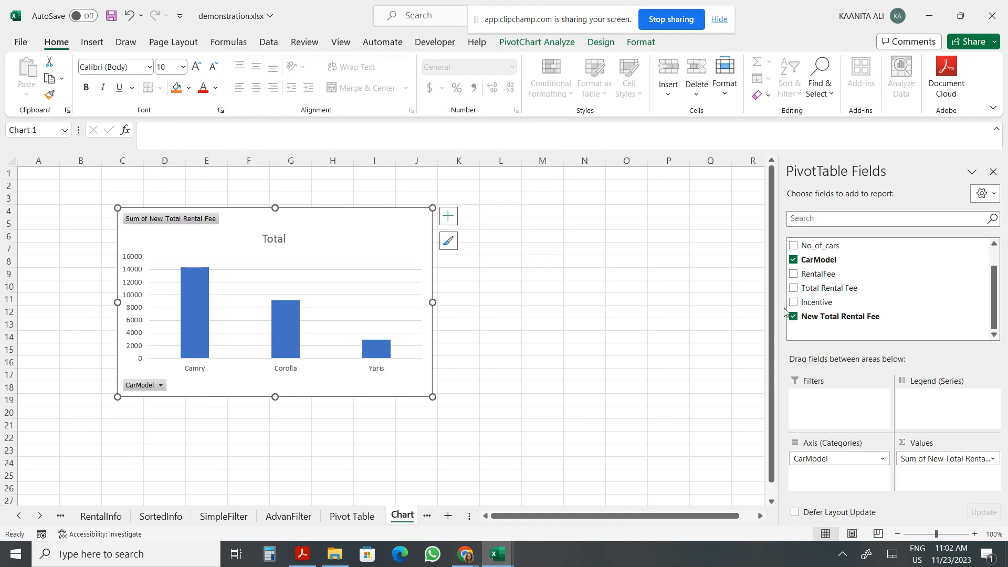
left_click(993, 172)
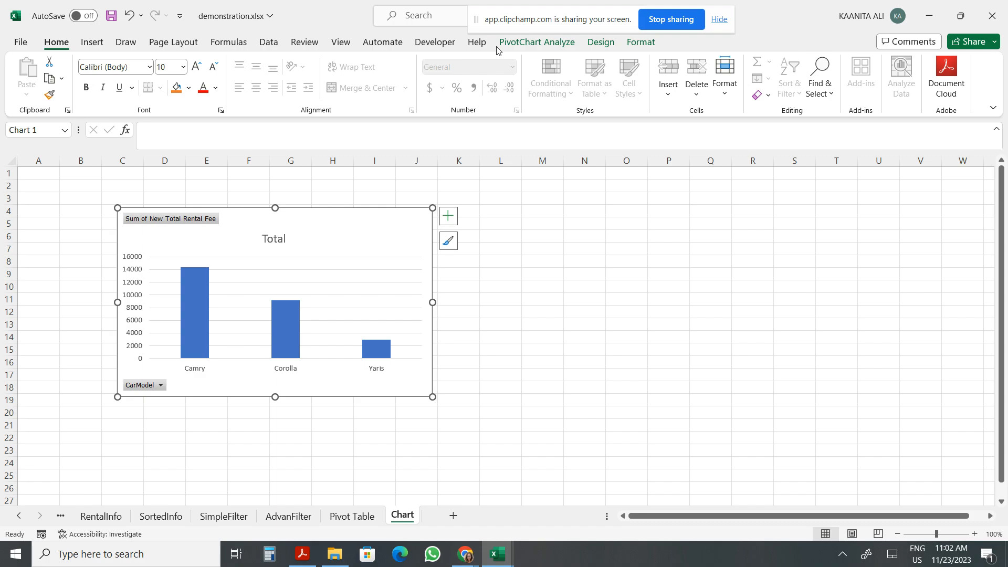
Try the chart style with wide translucent blue columns and the dark style with outlined columns.
left_click(647, 41)
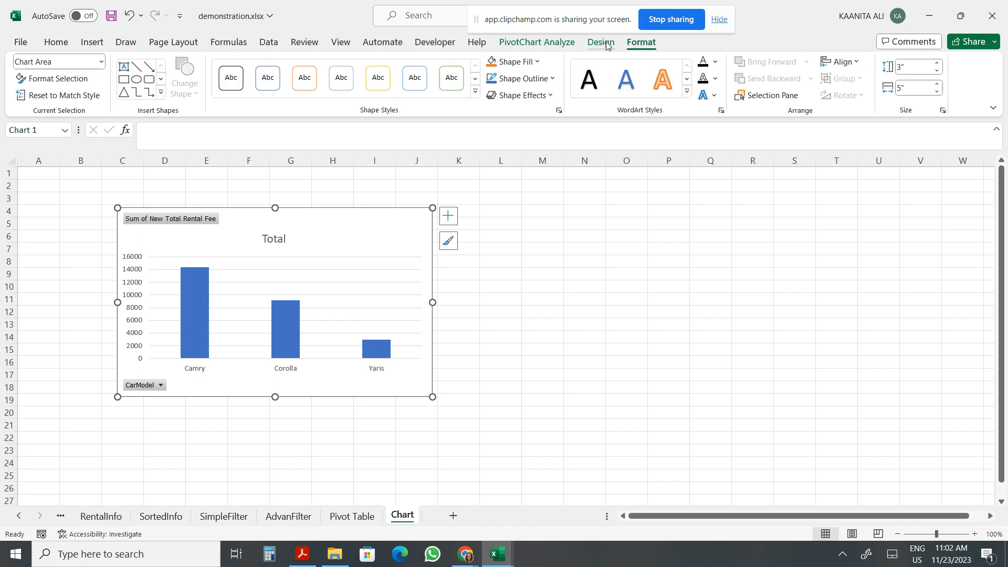
left_click(601, 42)
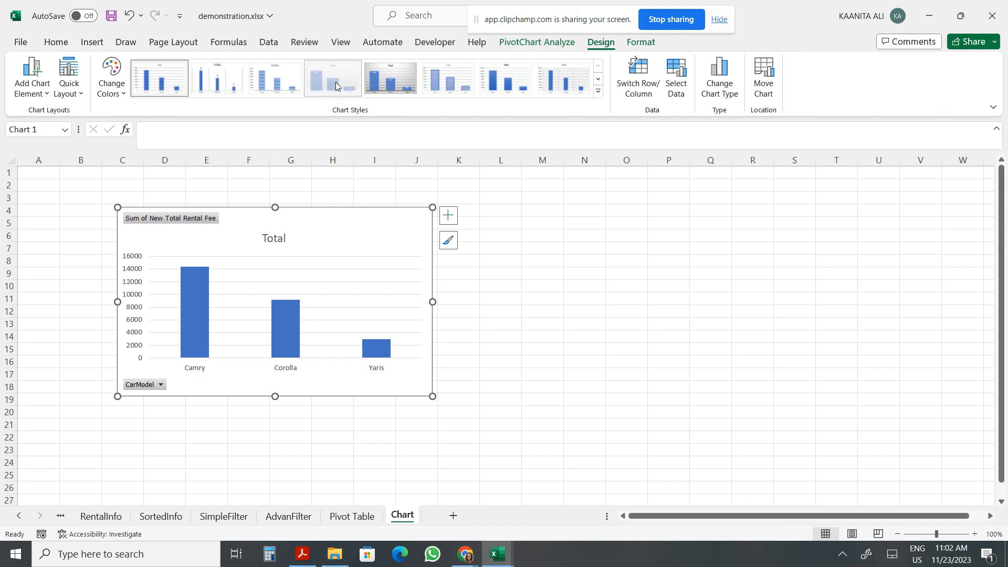
left_click(457, 83)
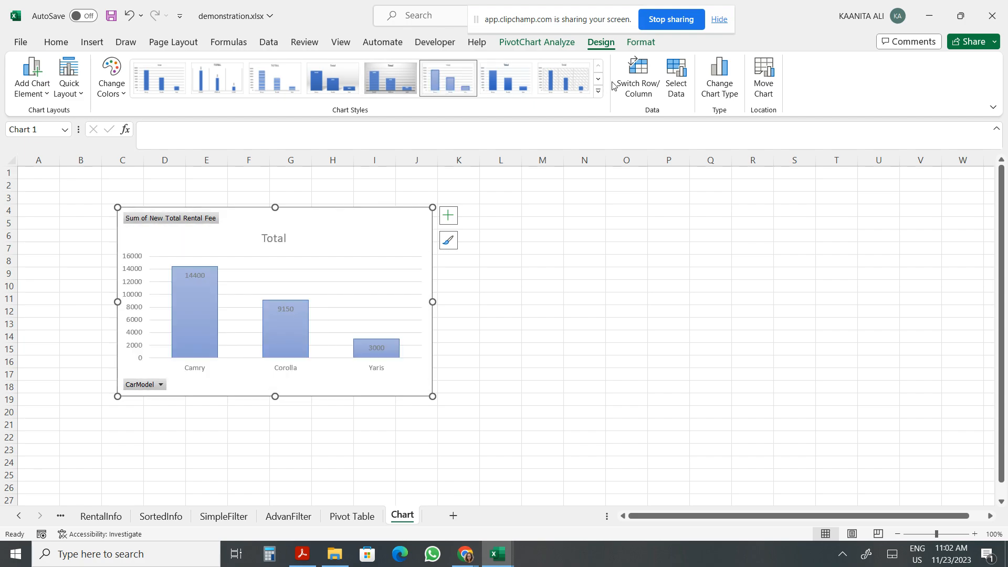
left_click(599, 79)
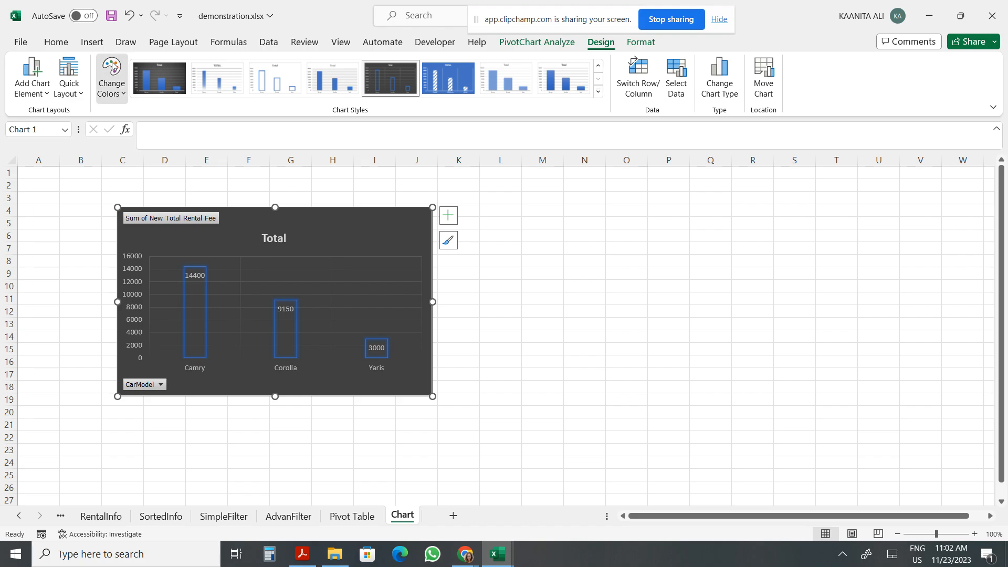
Recolor the chart with the monochromatic orange palette.
left_click(111, 79)
left_click(148, 179)
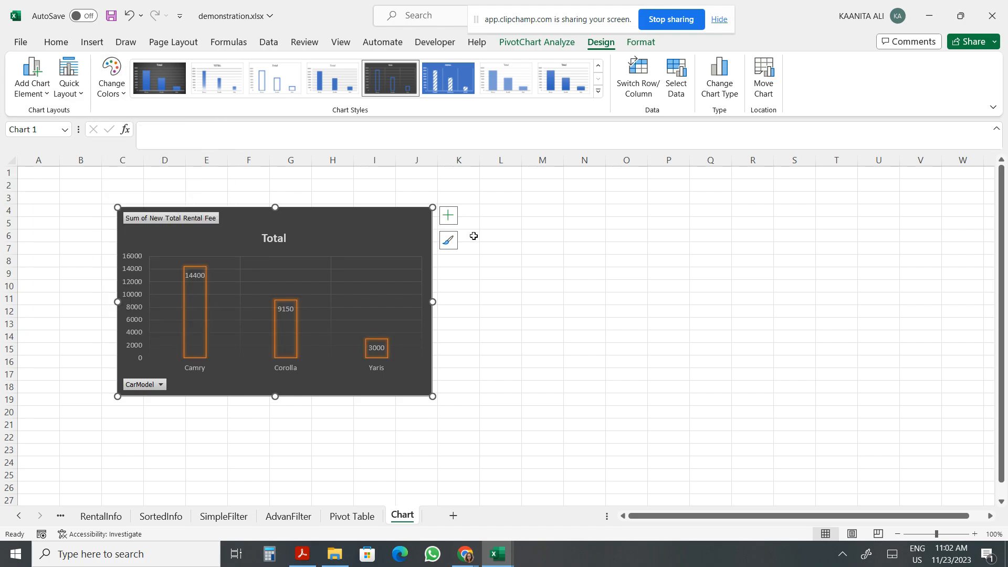
left_click(111, 79)
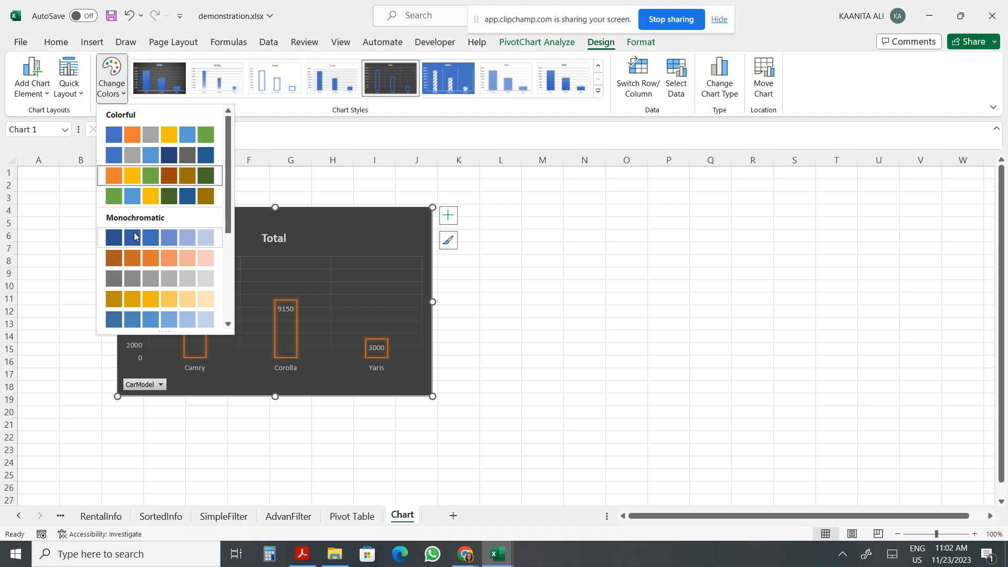
left_click(136, 258)
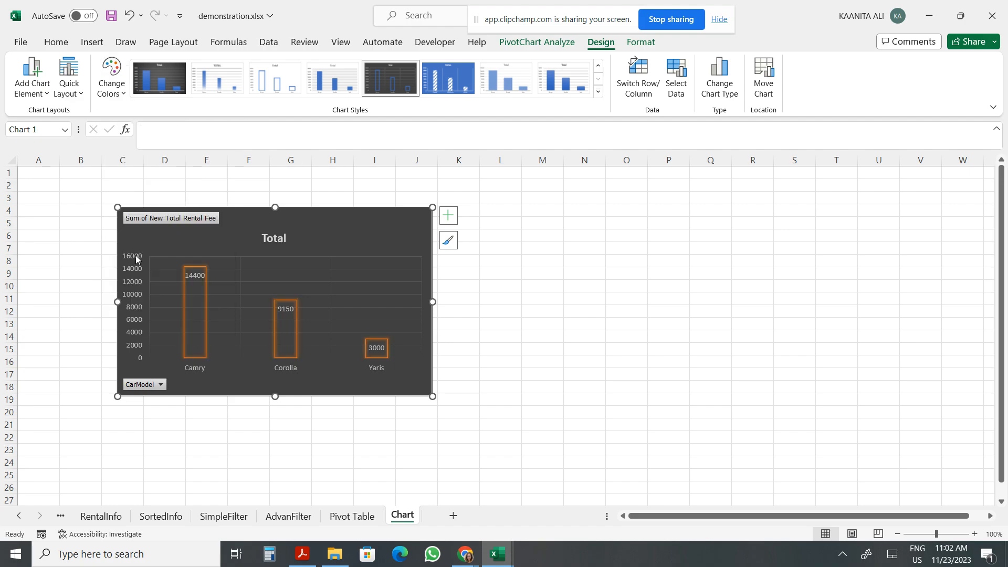
Apply the chart style with a dark gradient background and wide solid orange columns.
left_click(333, 79)
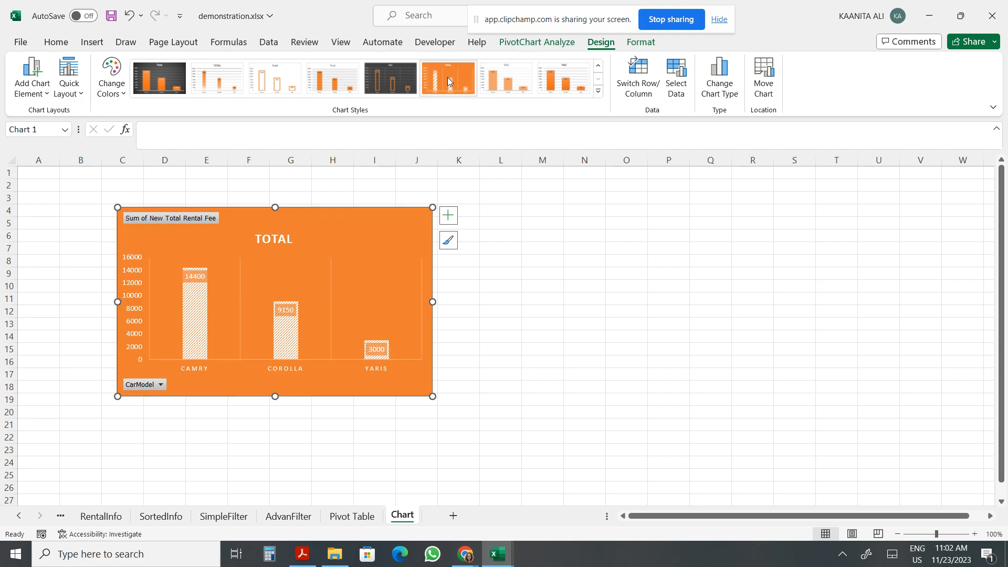
left_click(391, 78)
left_click(175, 79)
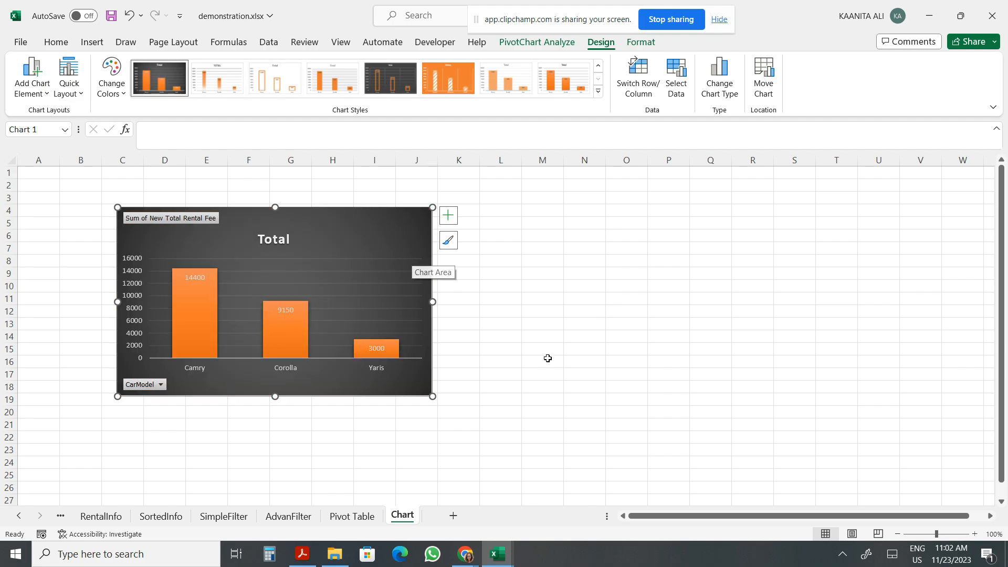
Switch to the assignment PDF in Acrobat and copy the chart name "Total Rental Fee by Model".
left_click(302, 554)
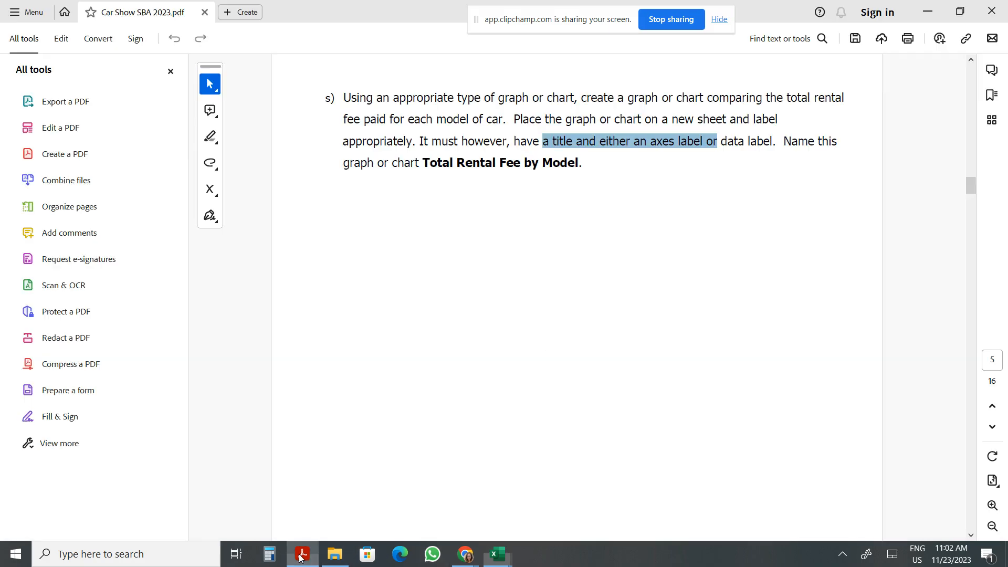
left_click(444, 160)
left_click_drag(423, 163, 580, 164)
right_click(554, 165)
left_click(587, 176)
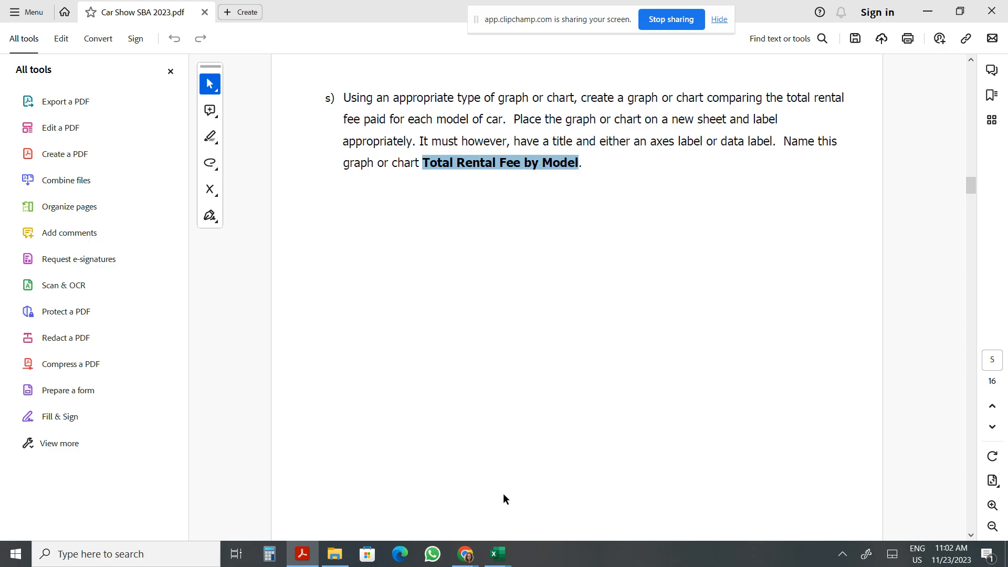
Switch back to demonstration.xlsx in Excel and replace the chart's title with the copied text "Total Rental Fee by Model".
left_click(586, 488)
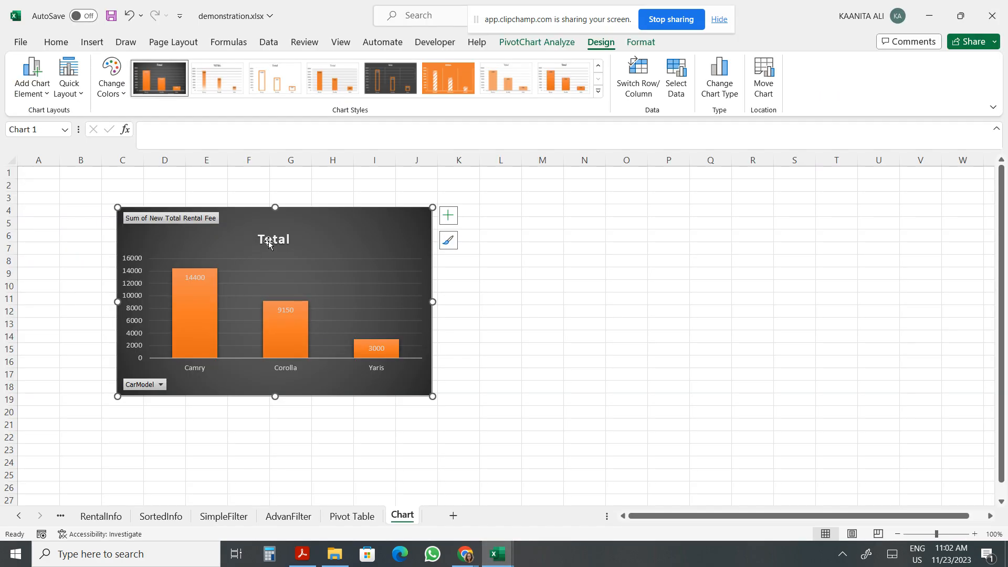
double_click(295, 238)
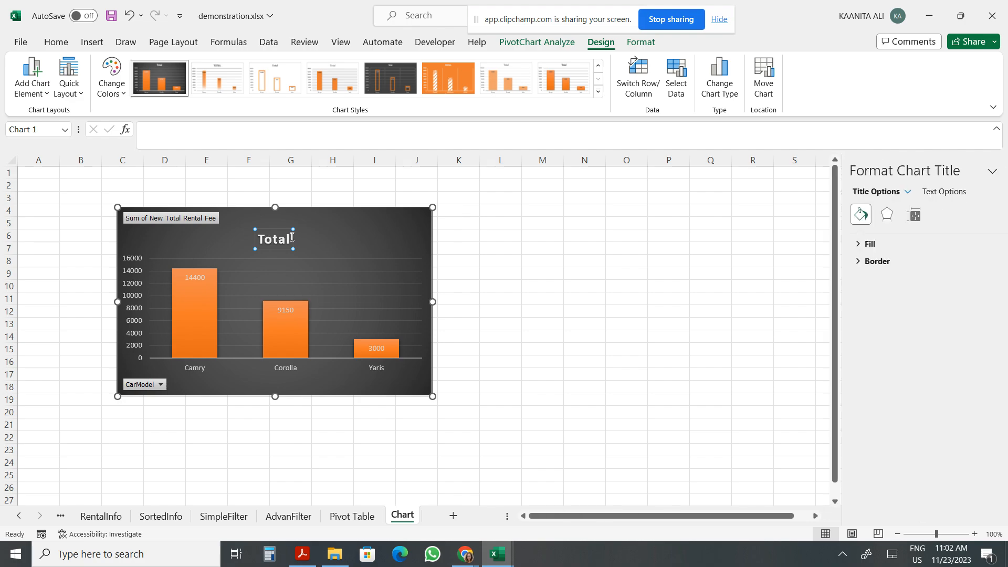
double_click(288, 239)
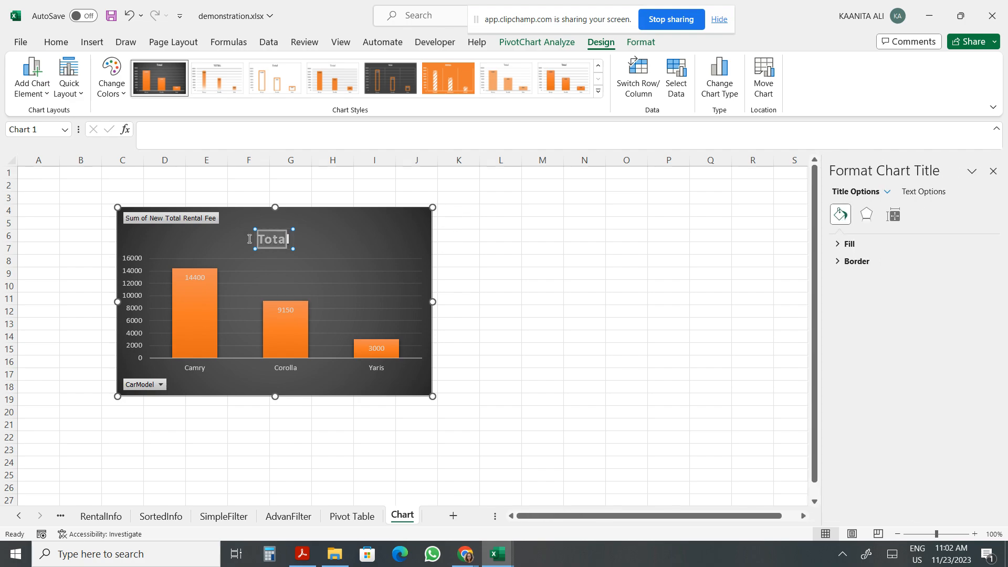
key("BackSpace")
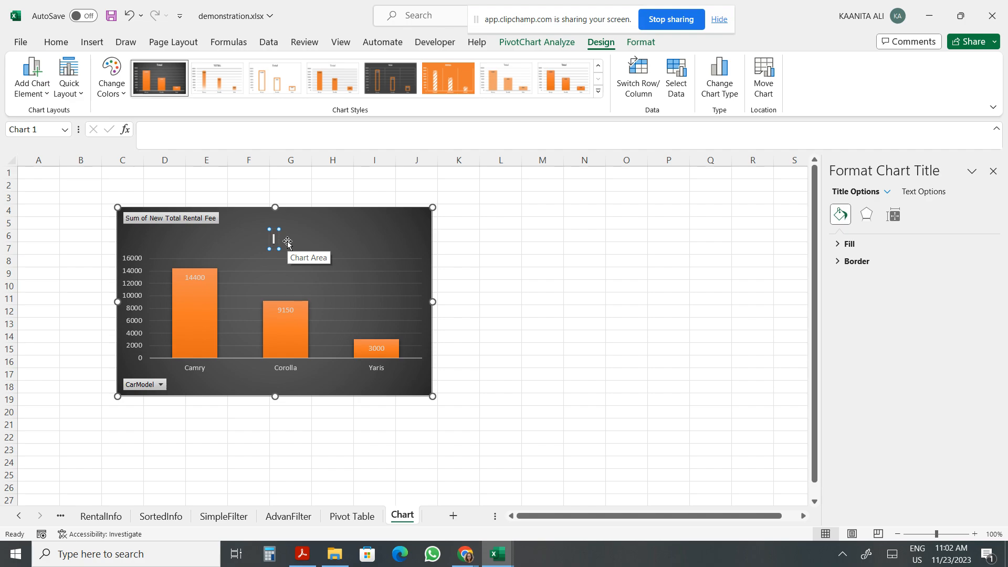
key("ctrl+v")
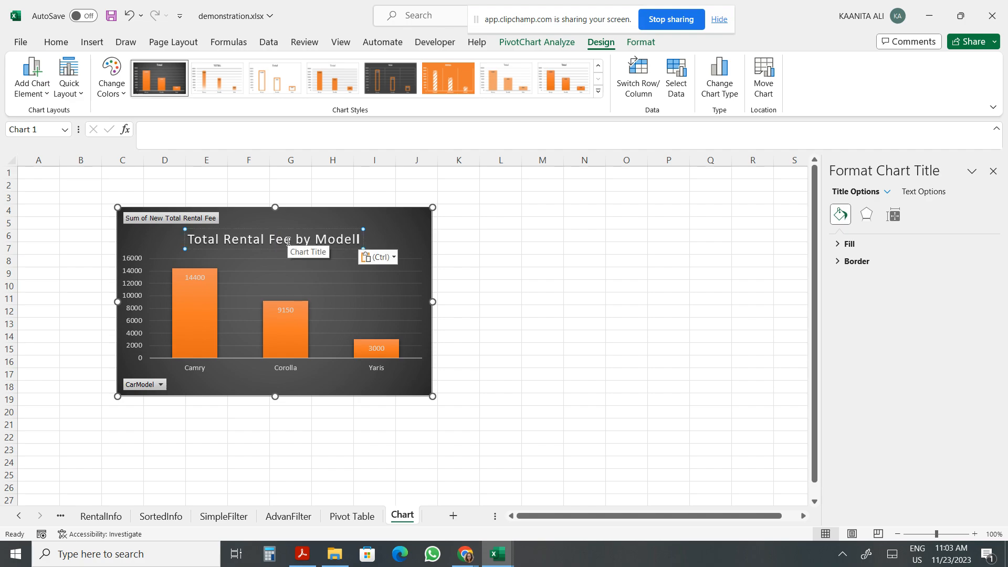
key("BackSpace")
key("Return")
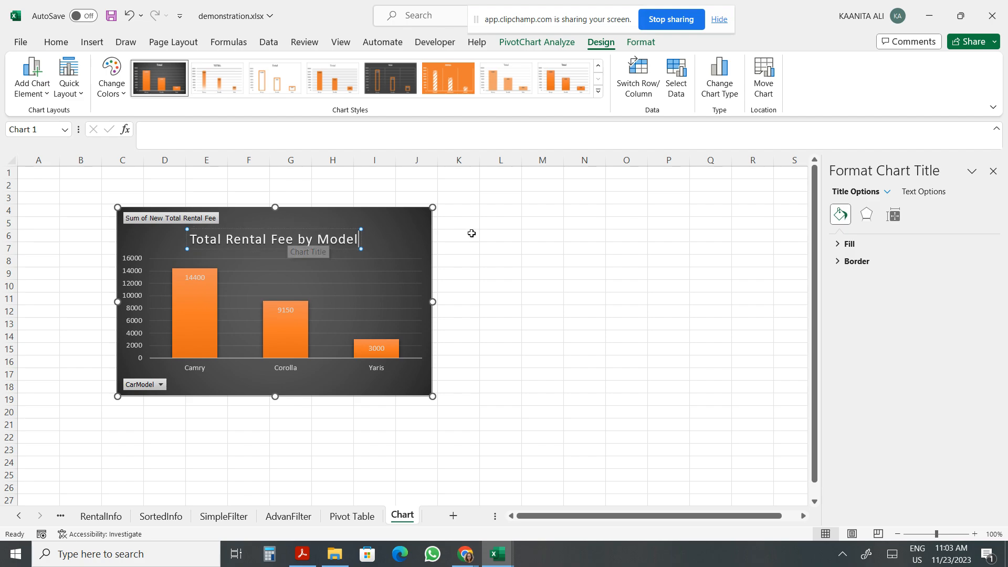
left_click(488, 225)
Add axis titles to the horizontal and vertical axes of the rental fee chart.
left_click(291, 261)
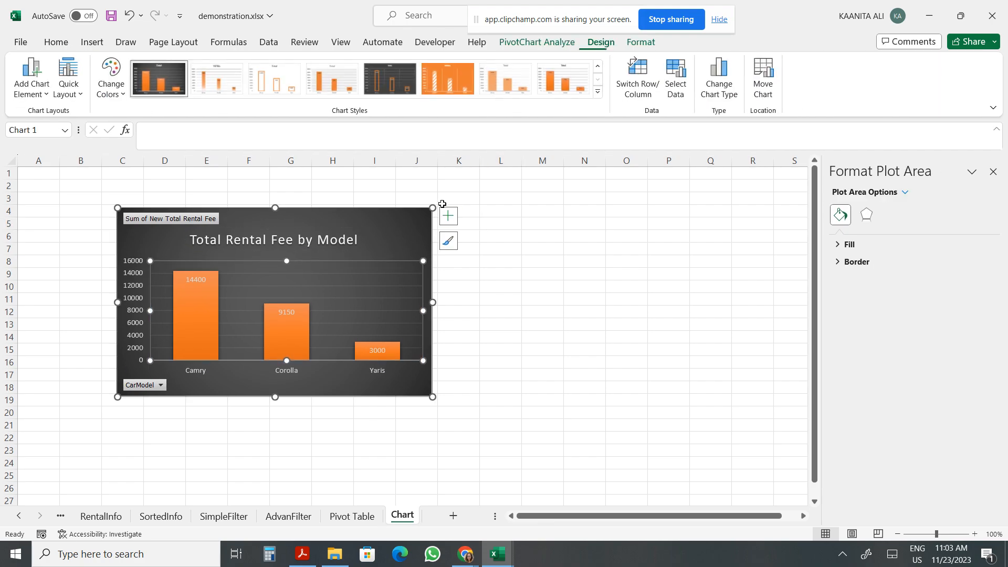
left_click(449, 217)
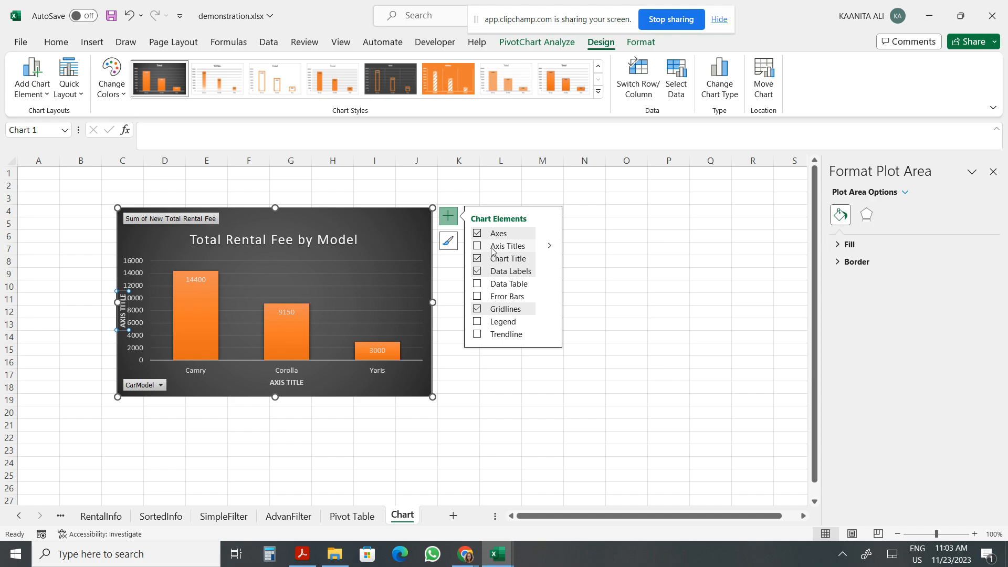
left_click(493, 247)
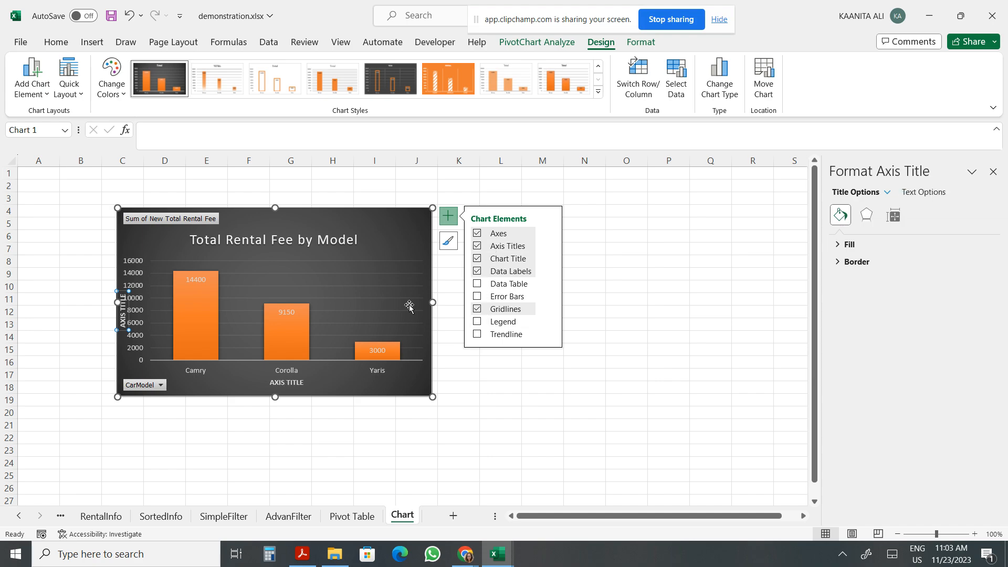
Change the horizontal axis title to "MODEL OF CARS".
left_click(296, 383)
left_click_drag(304, 383, 267, 384)
type("MO")
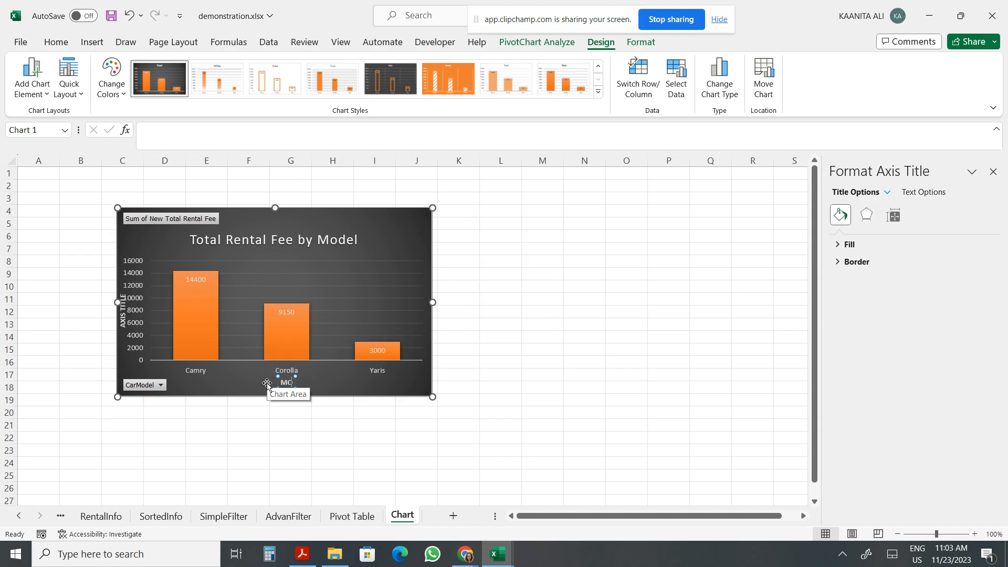
type("E")
key("BackSpace")
type("DEL OF CARS")
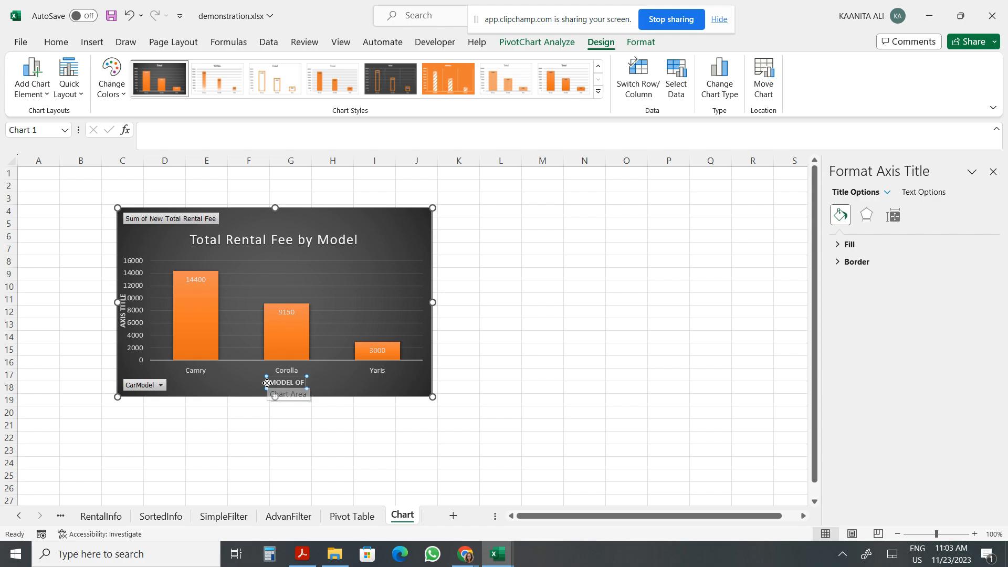
Replace the vertical axis title's placeholder text with "TOTAL RENTAL FEES" and deselect the chart.
left_click(123, 310)
left_click(122, 298)
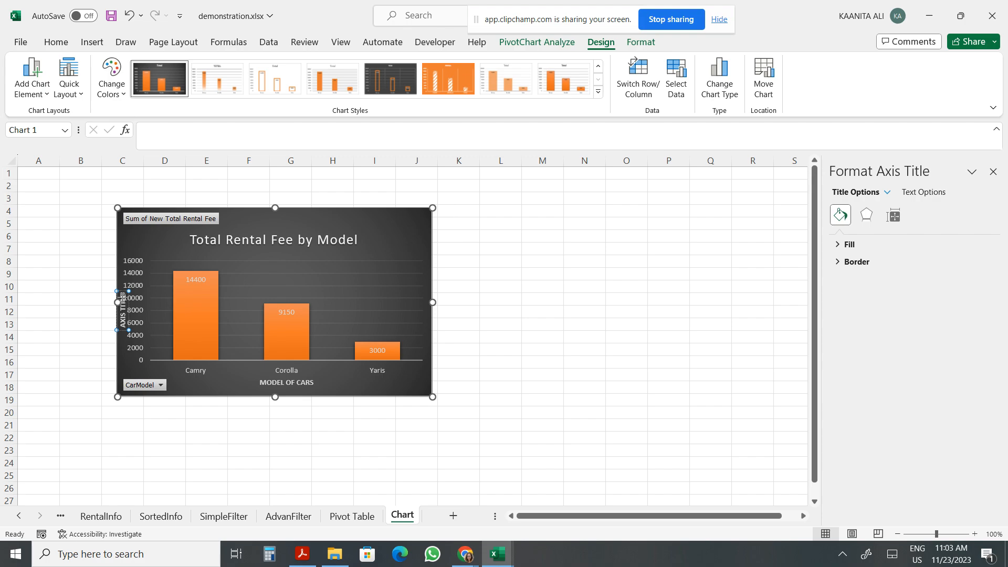
key("BackSpace")
key("BackSpace")
key("BackSpace")
key("BackSpace")
key("BackSpace")
key("BackSpace")
key("BackSpace")
key("BackSpace")
key("BackSpace")
key("BackSpace")
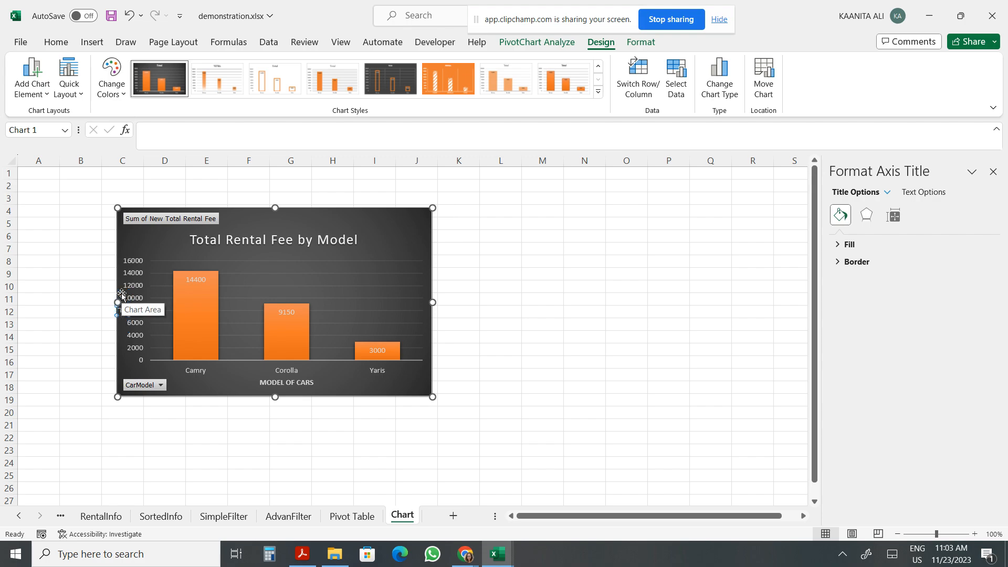
type("TOTAL RENTAL")
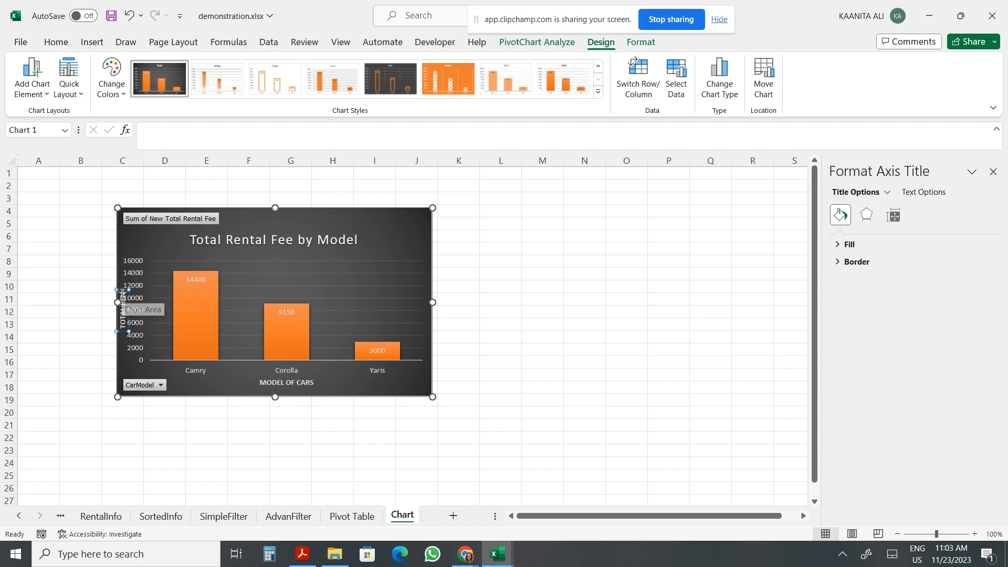
type(" FEES")
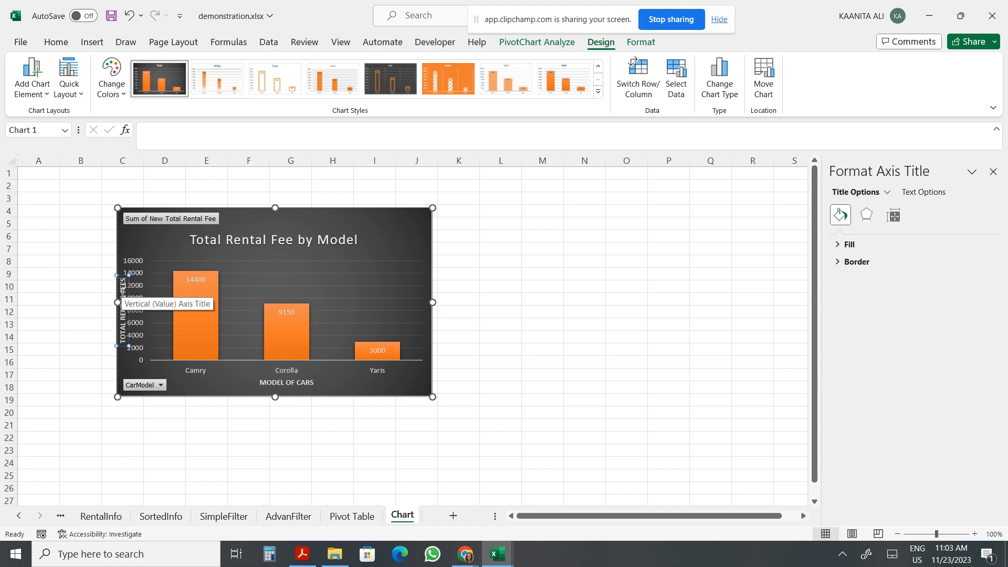
left_click(587, 357)
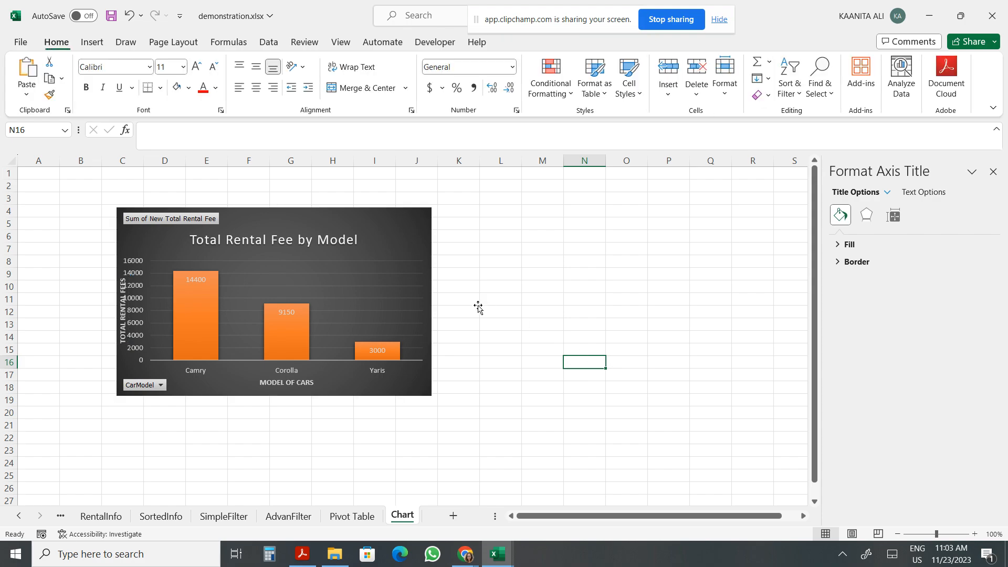
Enlarge the chart from both lower corners to span about columns B to L and rows 4 to 23, and close the formatting options.
left_click(415, 355)
left_click_drag(433, 397, 492, 426)
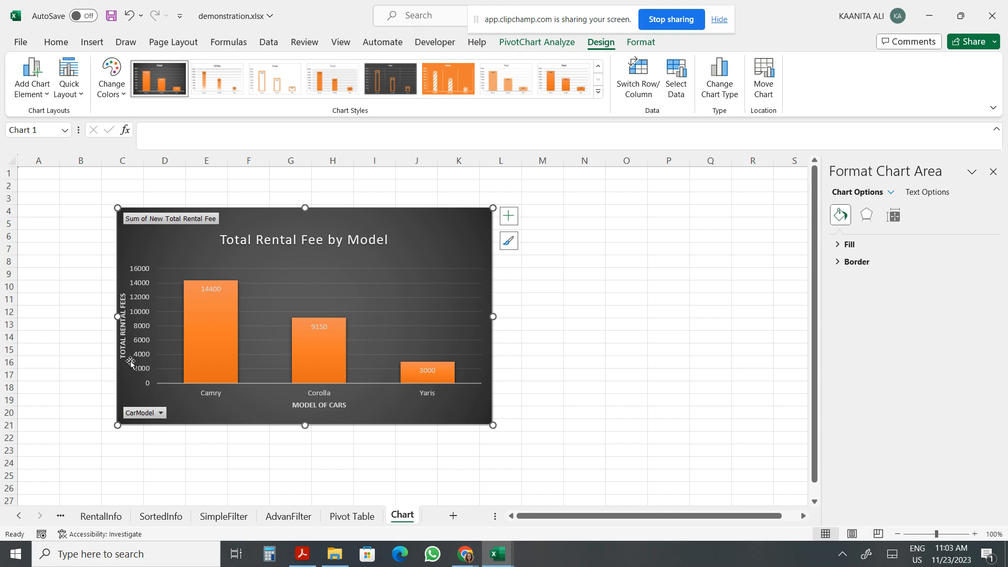
left_click_drag(118, 425, 77, 454)
left_click(619, 372)
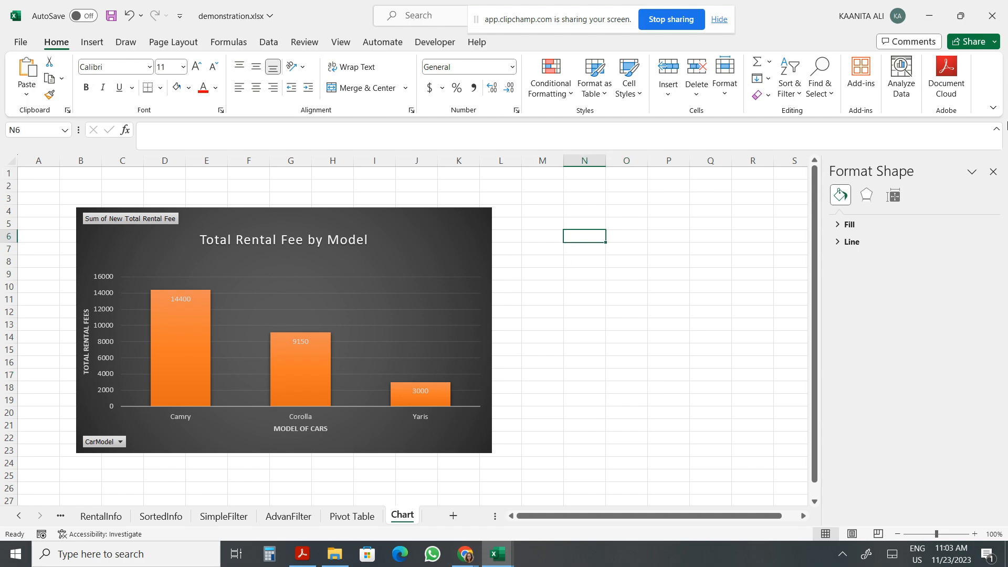
left_click(994, 172)
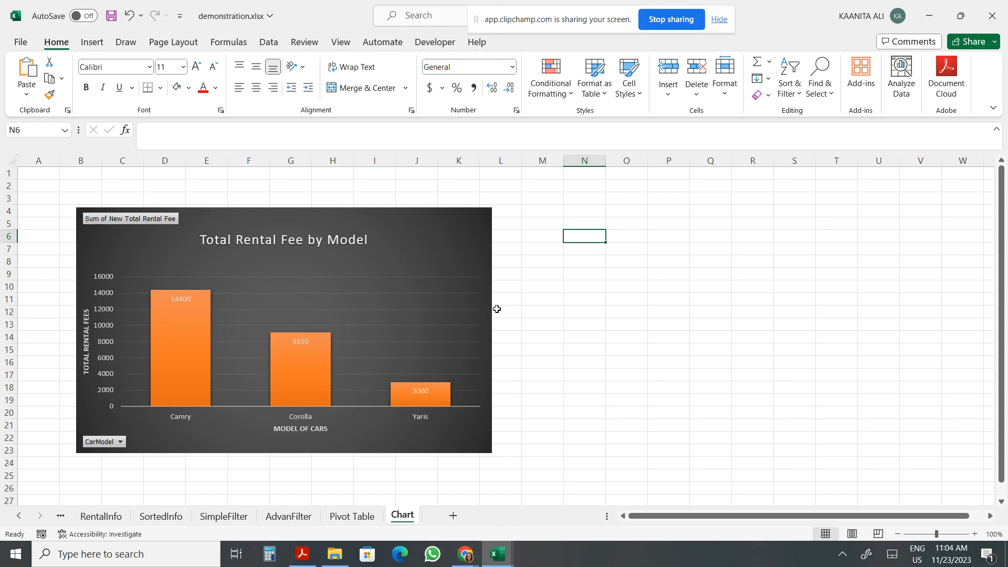
left_click(20, 516)
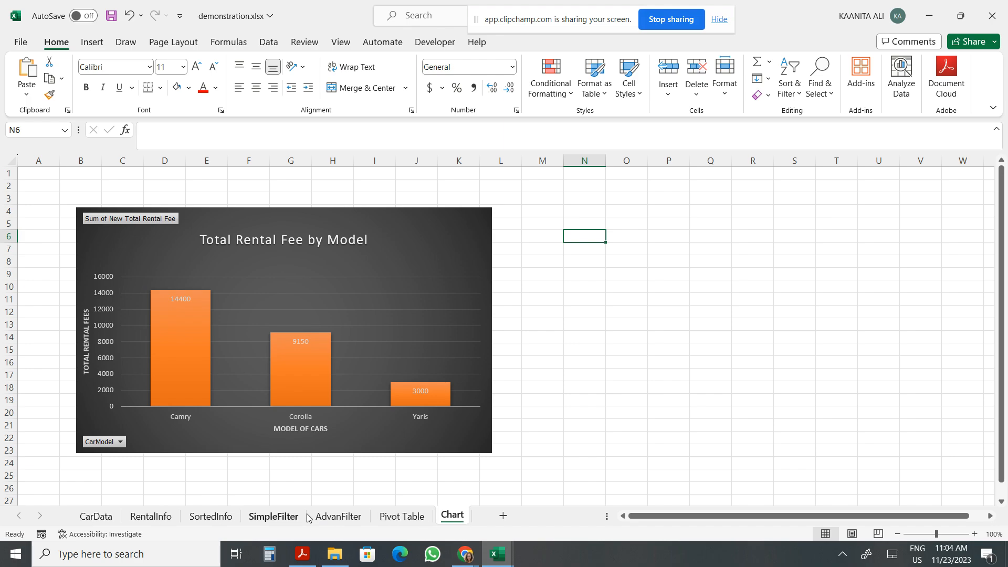
left_click(718, 385)
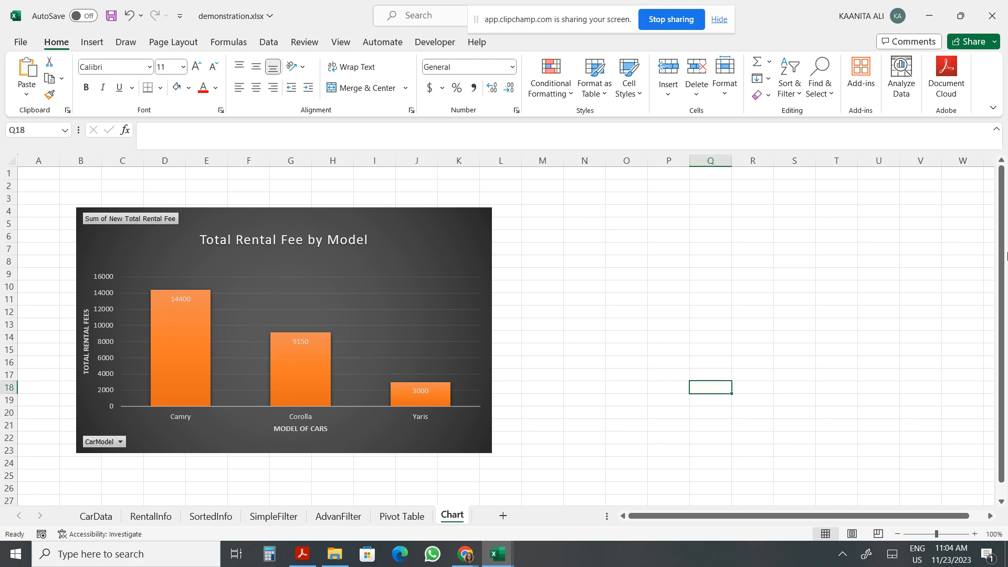
left_click_drag(1004, 359, 1007, 372)
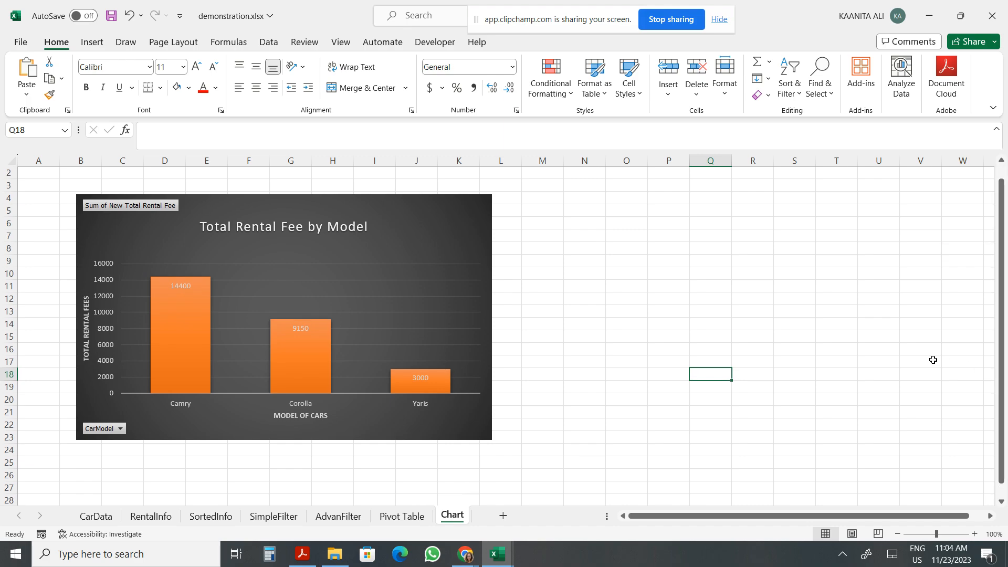